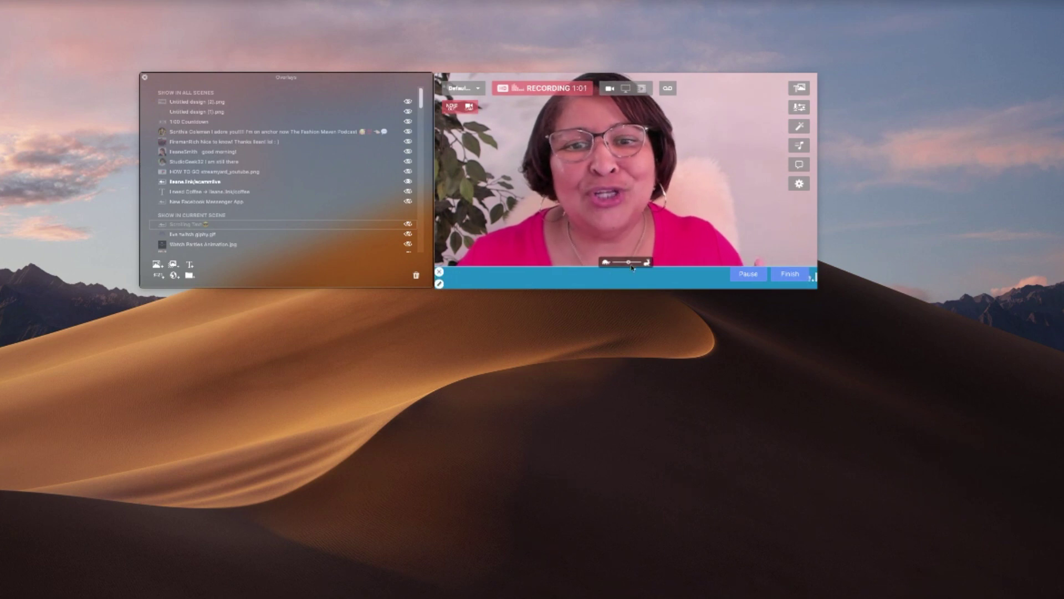
- Nudge the ticker's speed slider toward faster, then back slightly slower
left_click_drag(629, 262, 641, 264)
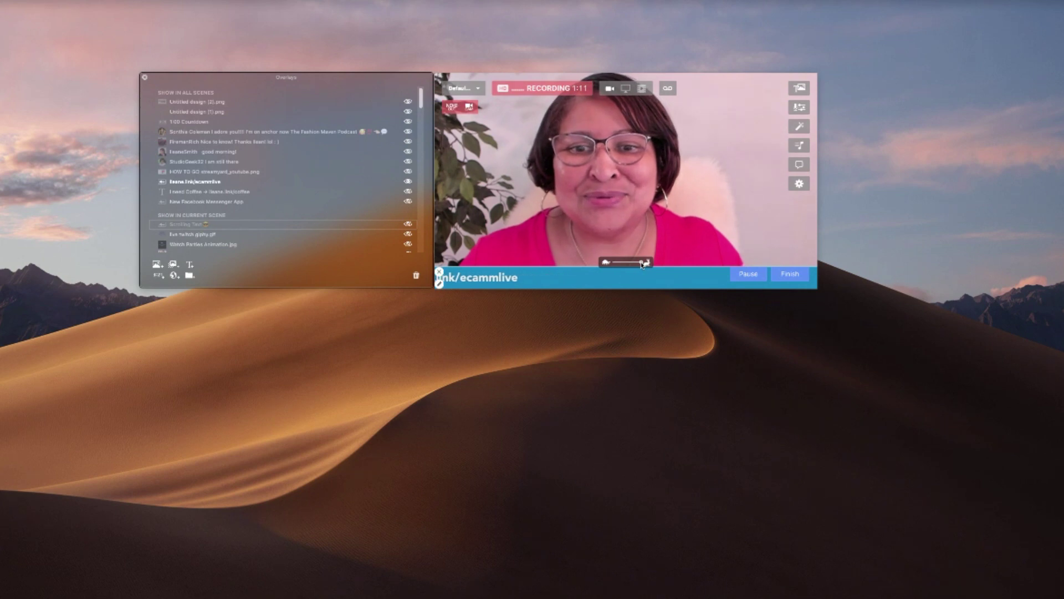
left_click_drag(641, 265, 618, 265)
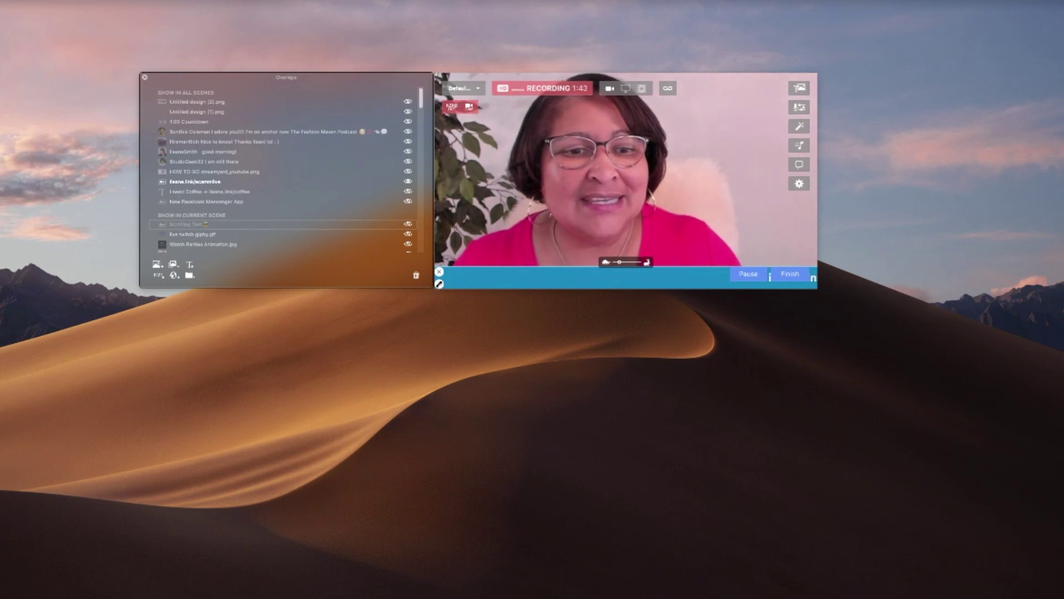
- Restyle the ticker text with no background, a darker colour and the Bebas Neue font, then save
left_click(439, 284)
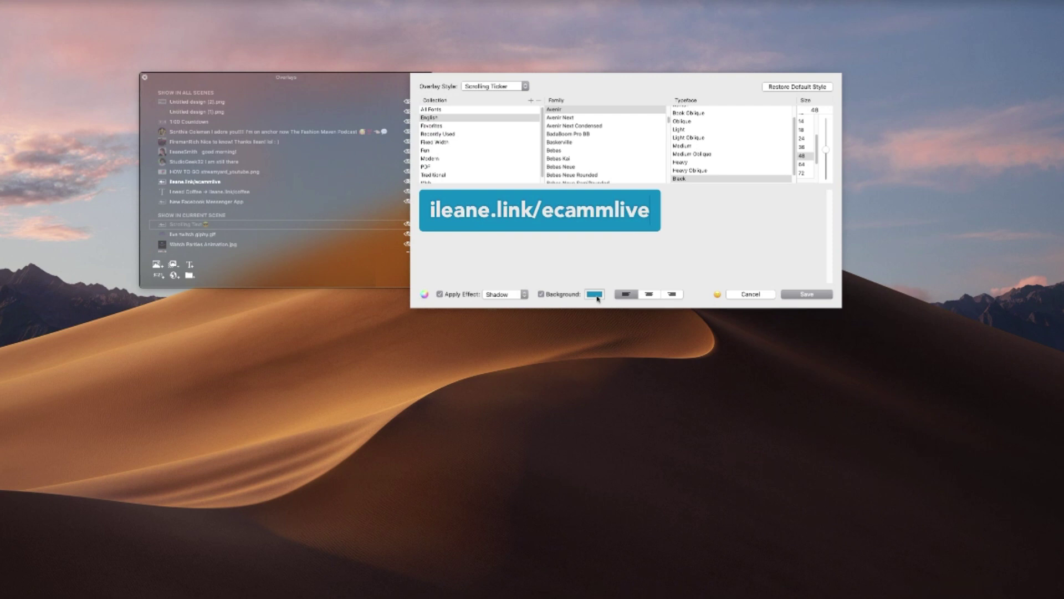
left_click(542, 295)
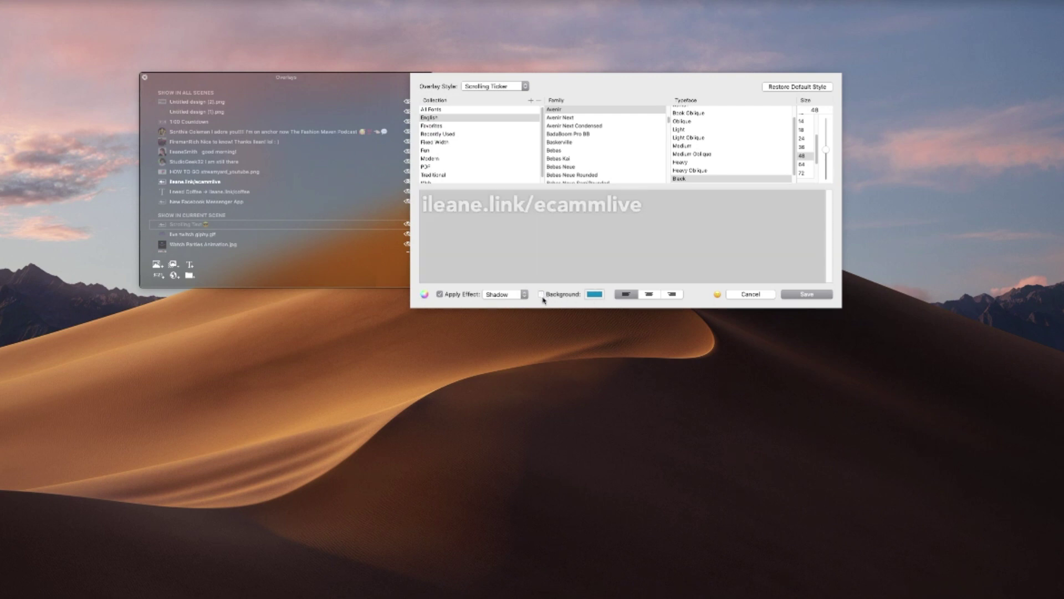
left_click(424, 294)
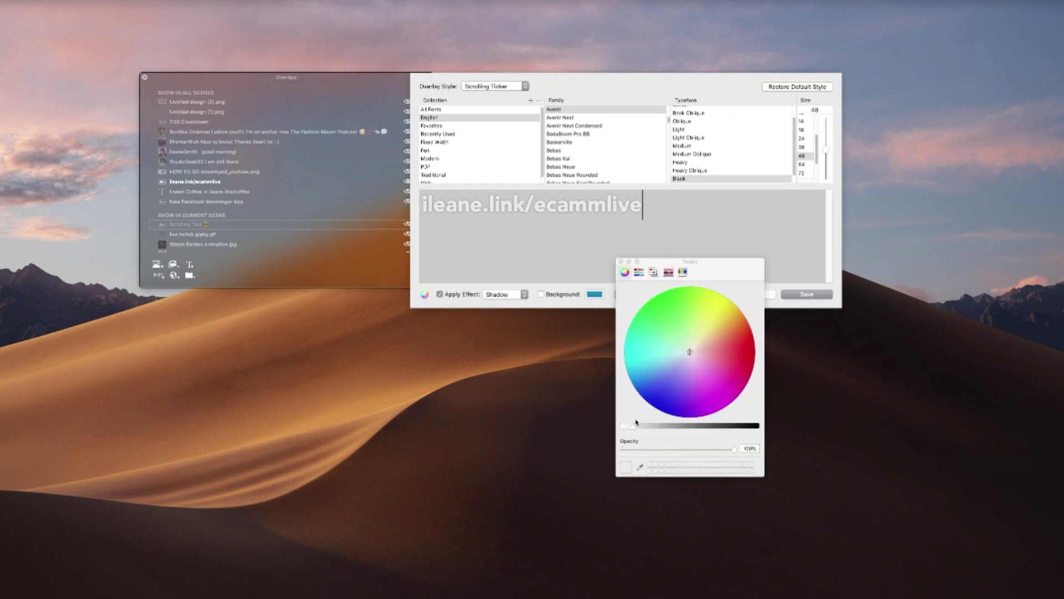
left_click_drag(634, 427, 752, 437)
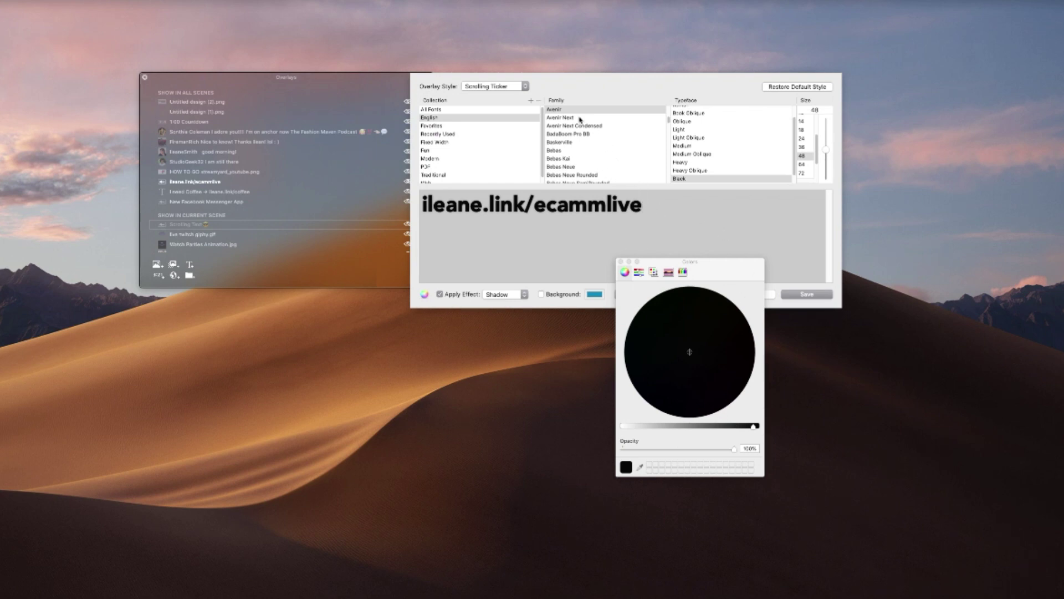
left_click(570, 167)
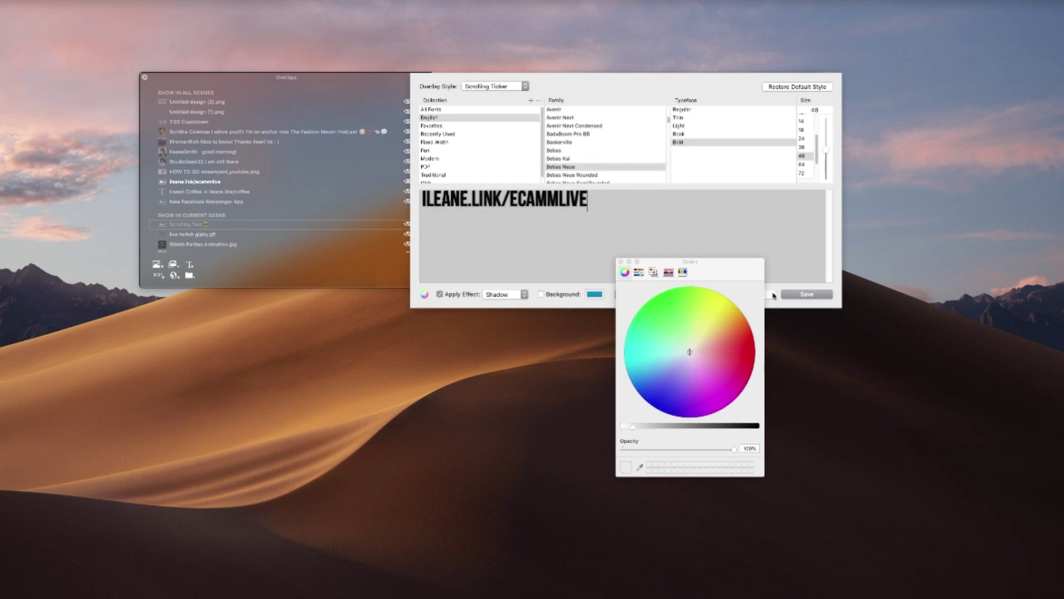
left_click(621, 261)
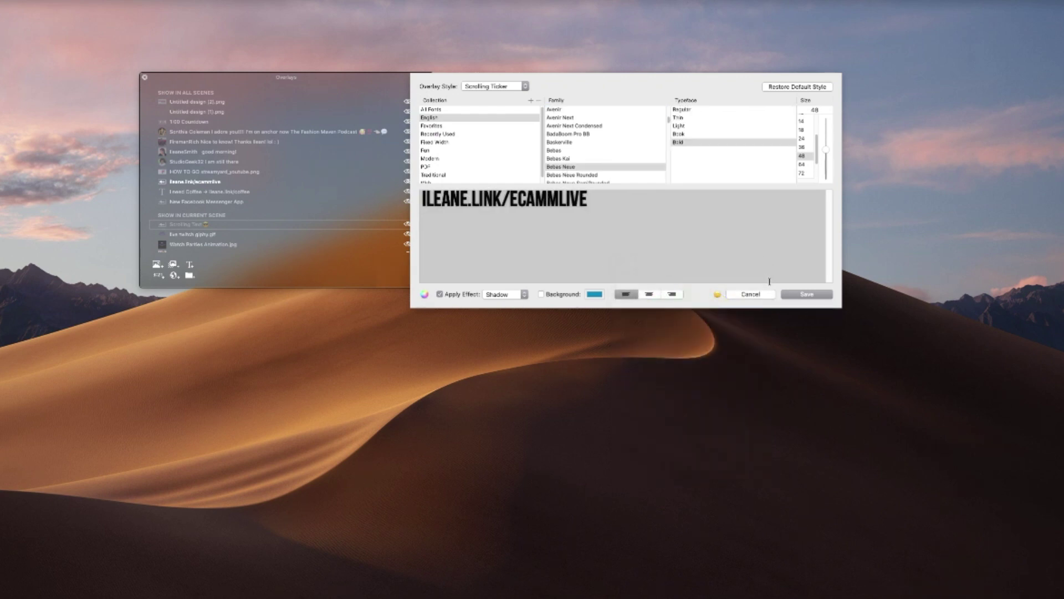
left_click(807, 294)
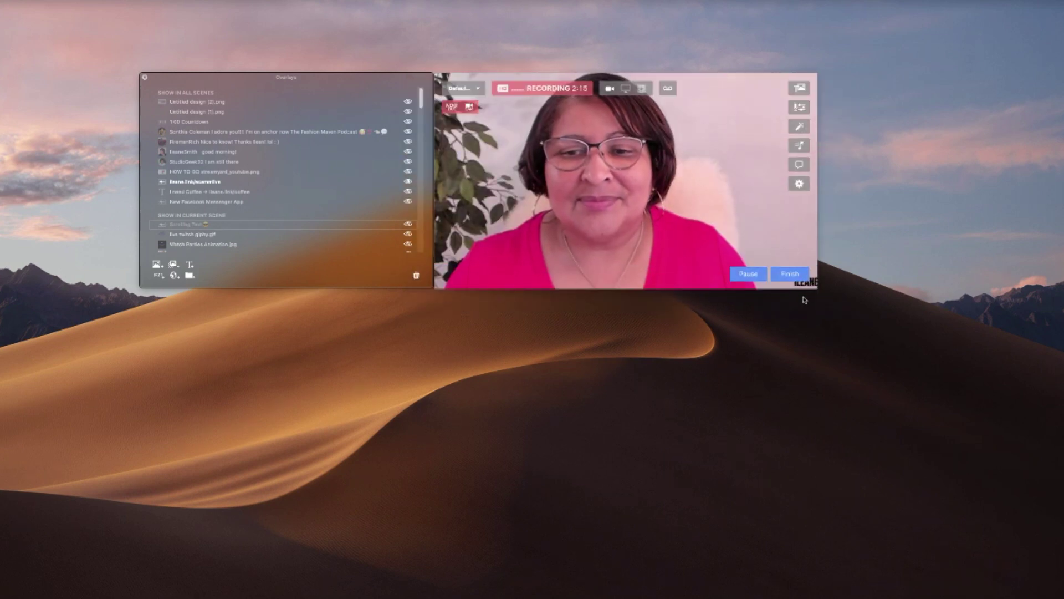
- Dismiss the restyled ILEANE.LINK/ECAMMLIVE ticker with its close button
mouse_move(621, 272)
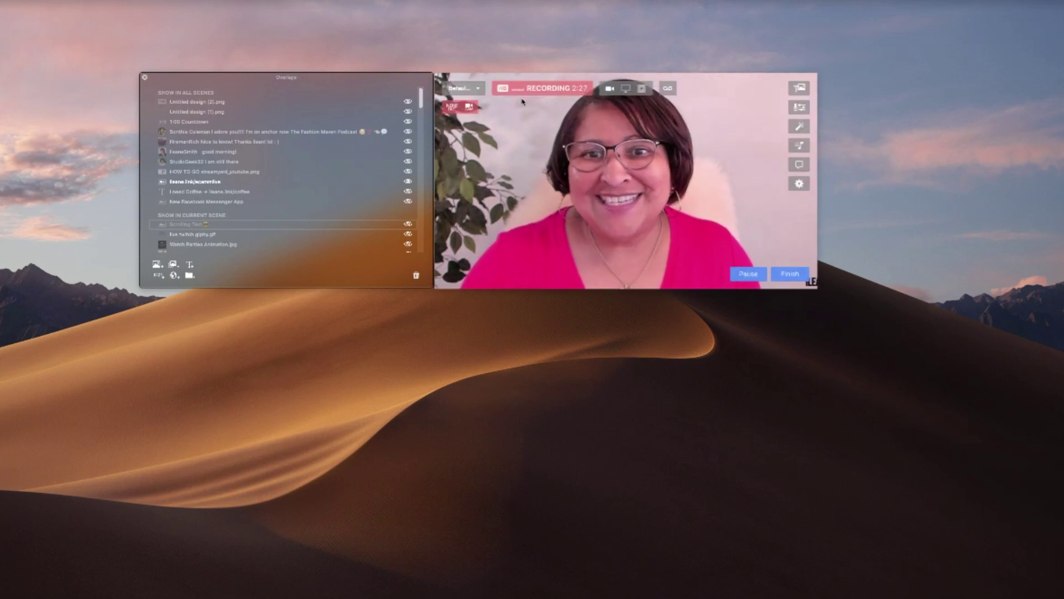
mouse_move(690, 280)
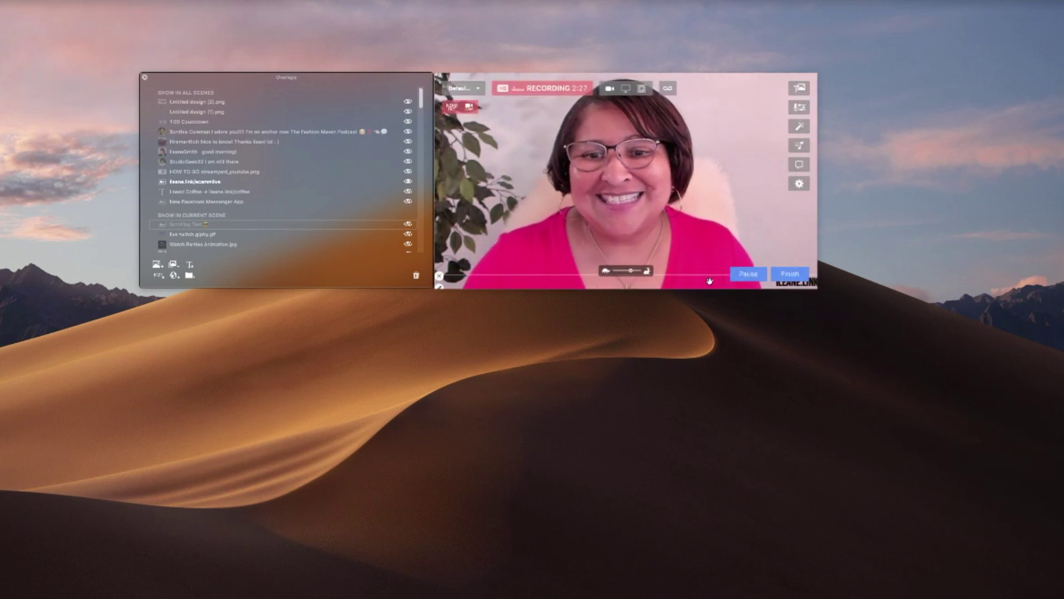
left_click(439, 276)
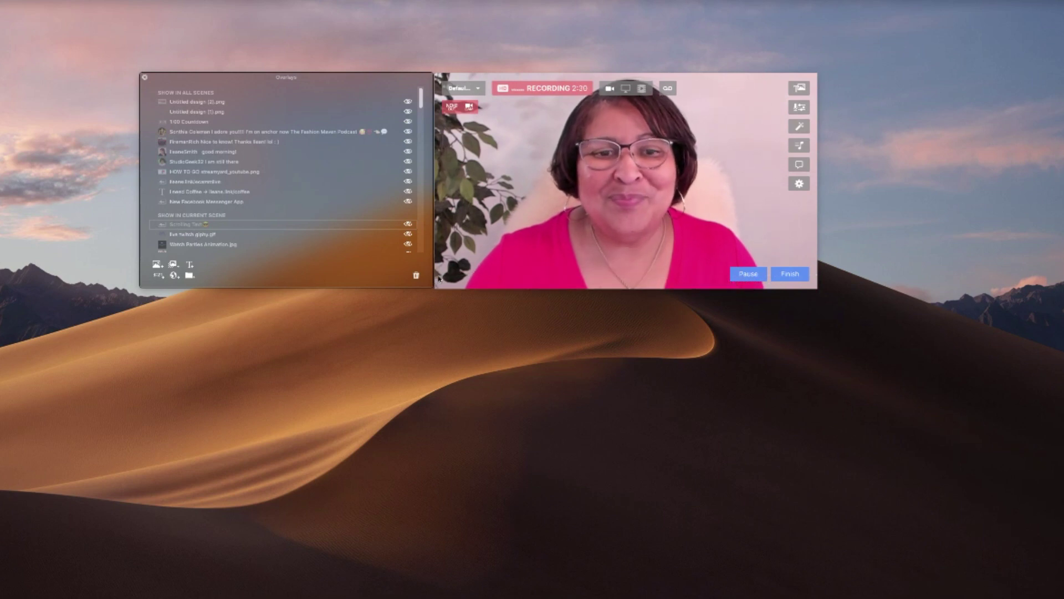
- Create a new text overlay in Scrolling Ticker style using the Charter font
left_click(189, 265)
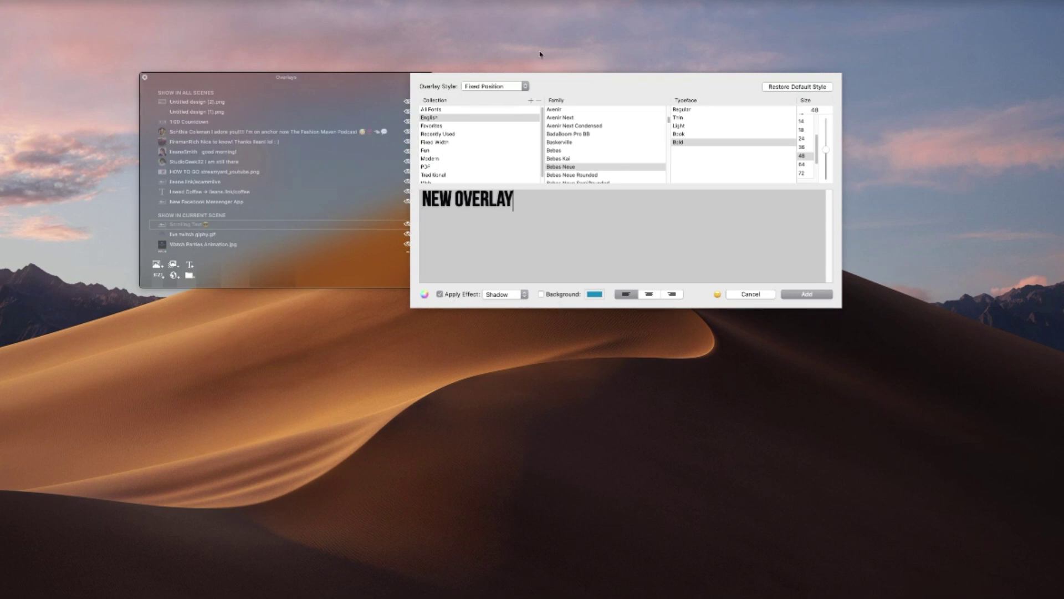
left_click(525, 88)
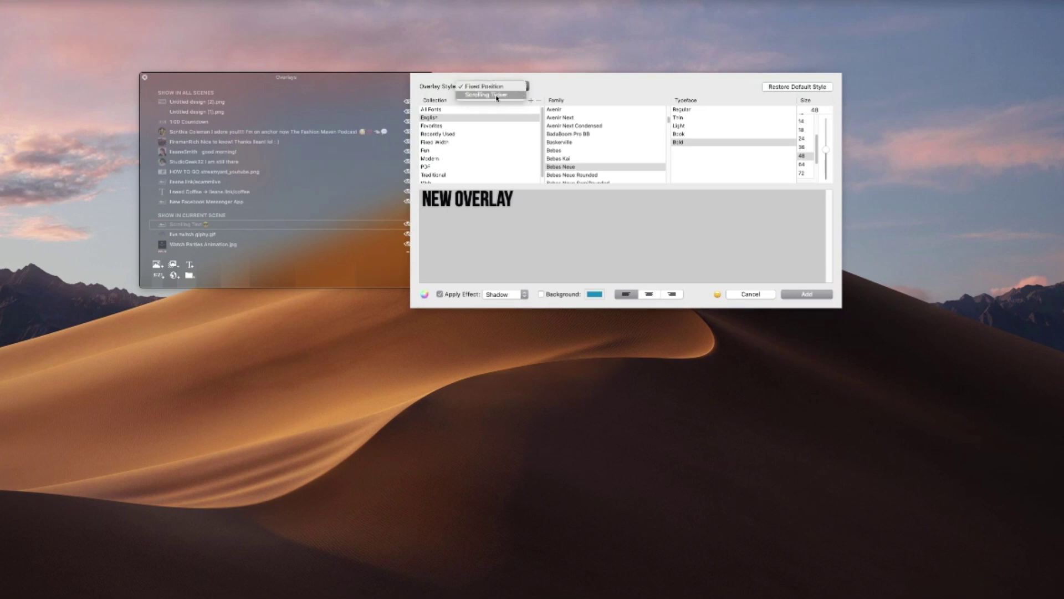
left_click(476, 95)
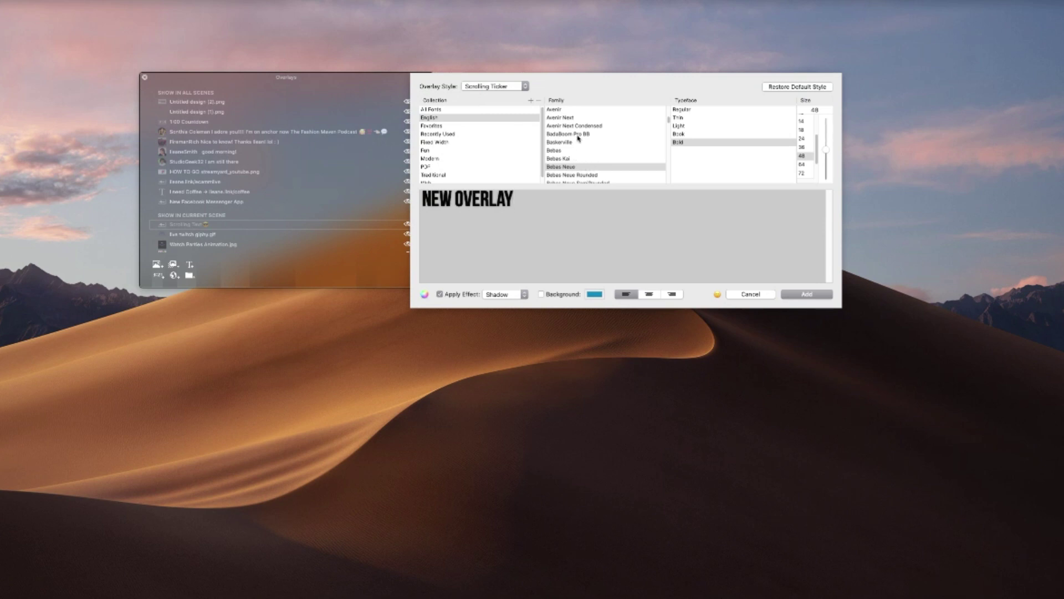
scroll(607, 151, "down", 2)
scroll(606, 150, "down", 5)
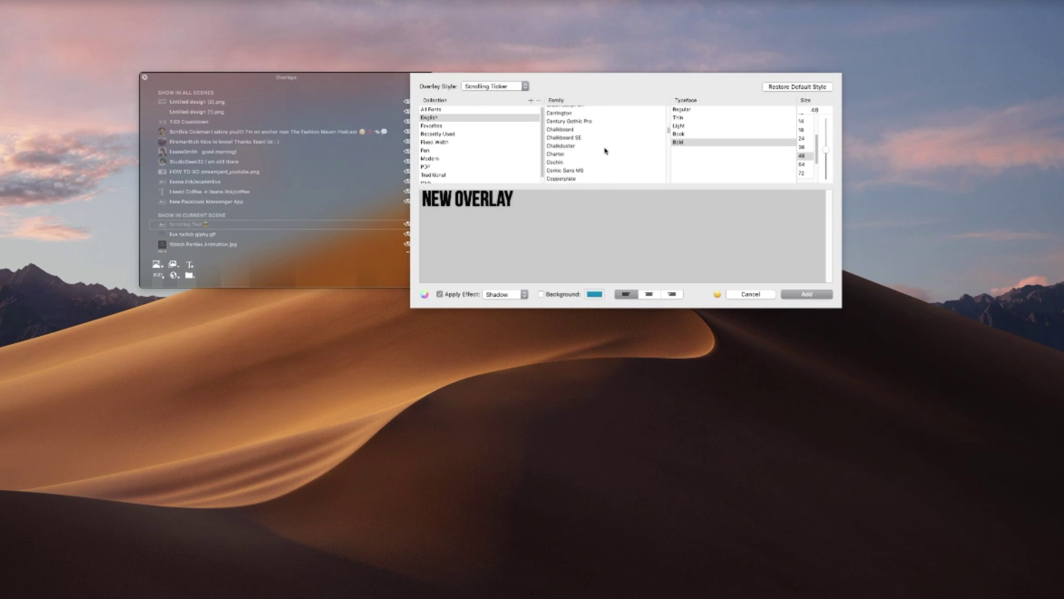
left_click(552, 155)
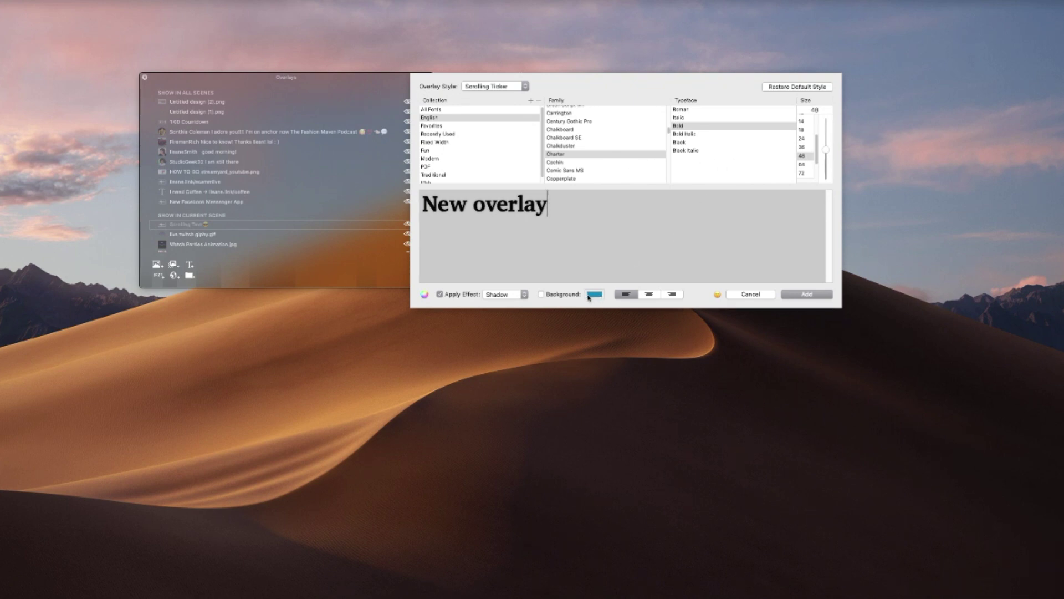
- Turn on the overlay's background and make it crimson
left_click(542, 294)
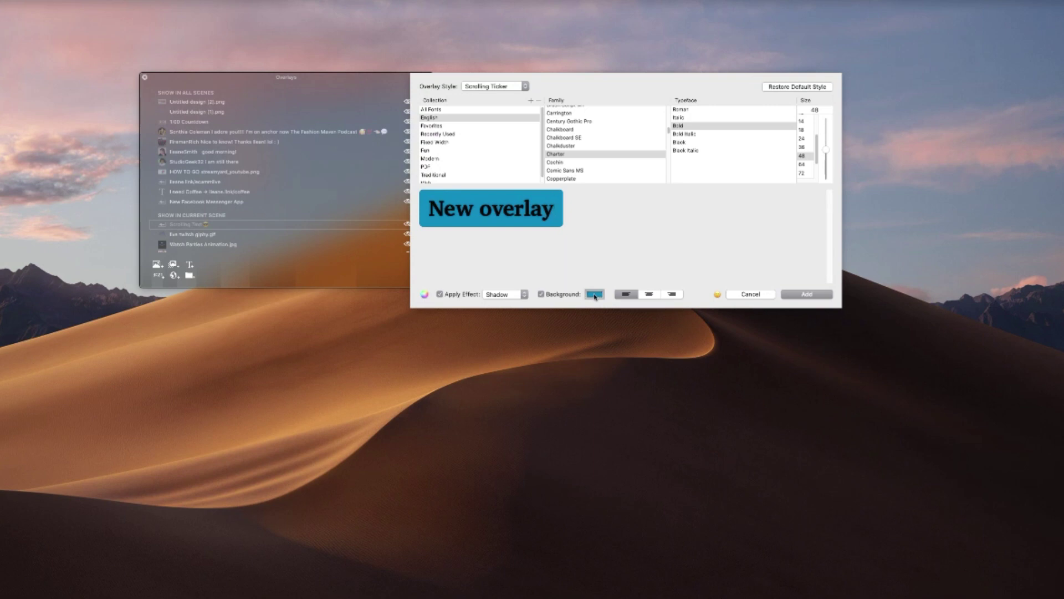
left_click(594, 294)
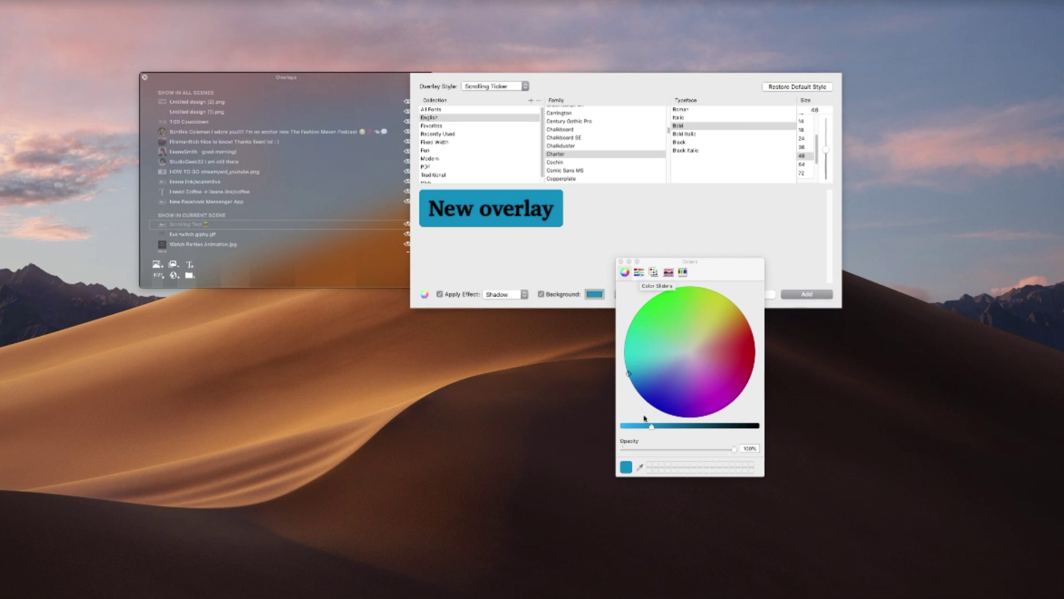
left_click_drag(630, 376, 745, 372)
- Browse the colour palettes and change the background to Orchid purple, closing the picker
left_click(638, 273)
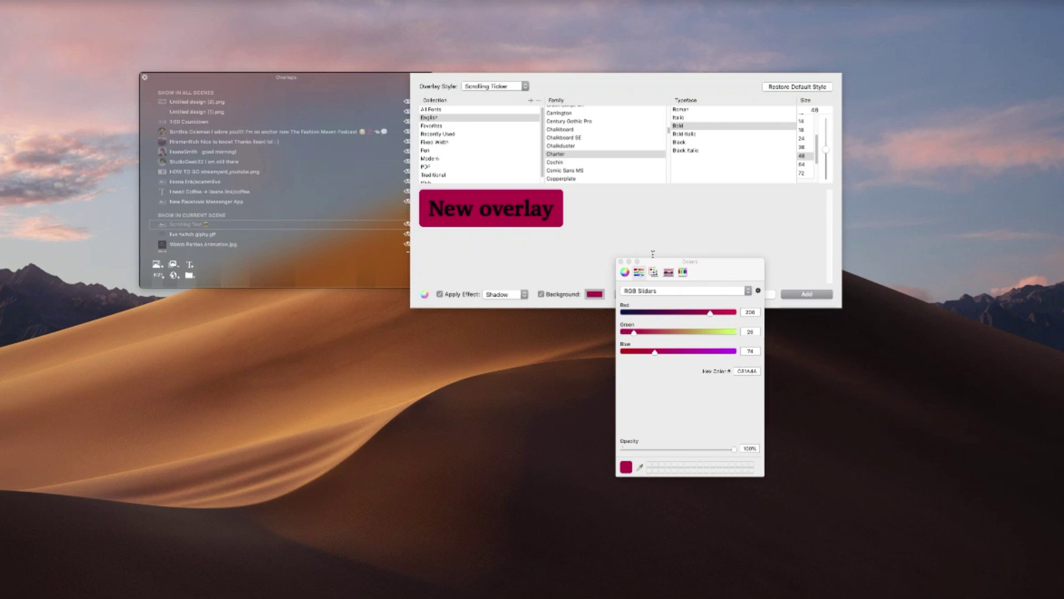
left_click(653, 273)
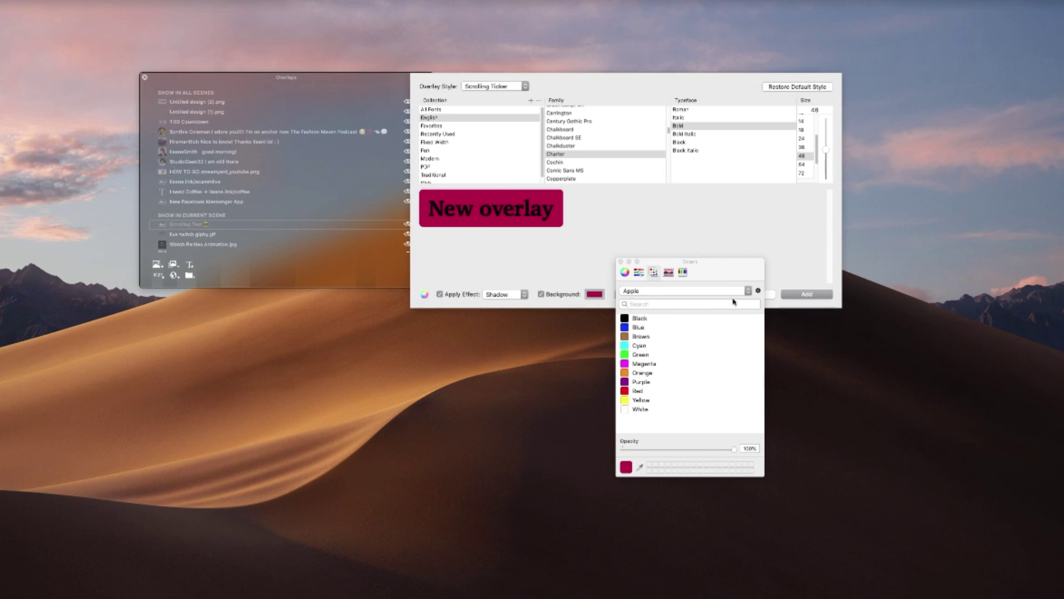
left_click(748, 291)
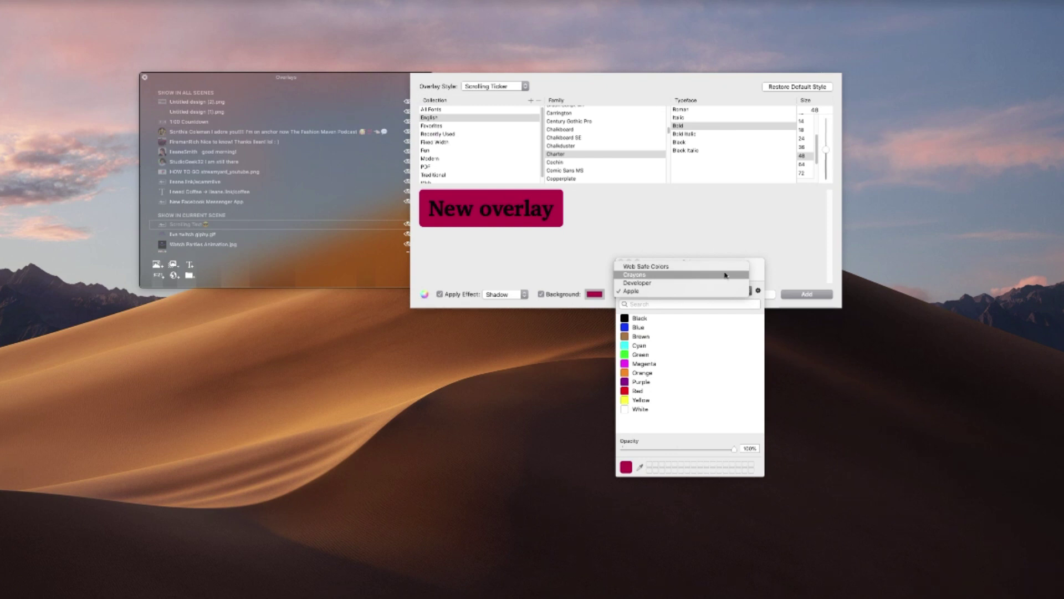
left_click(758, 277)
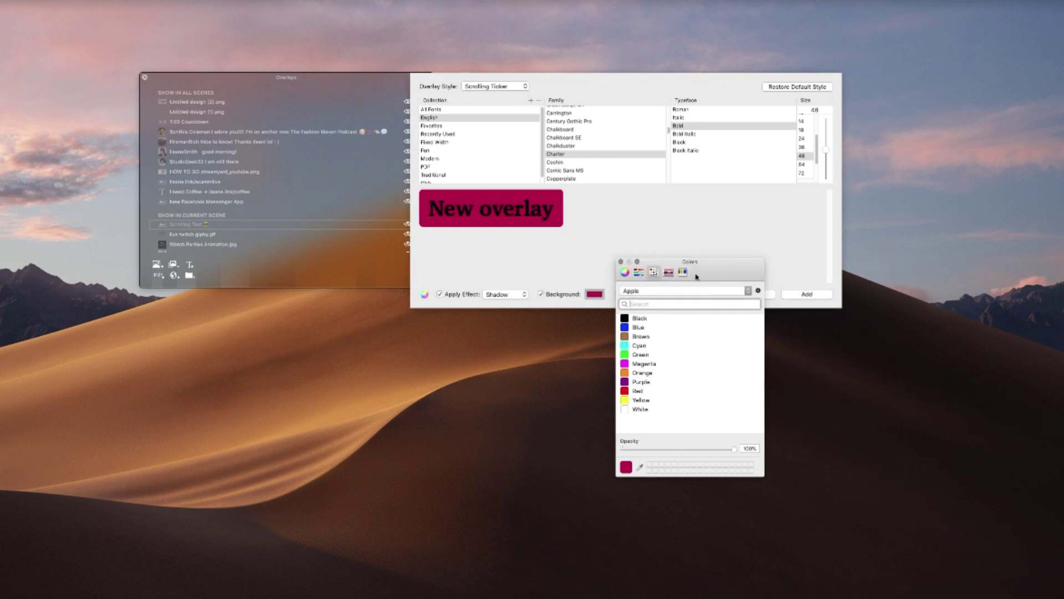
left_click(667, 275)
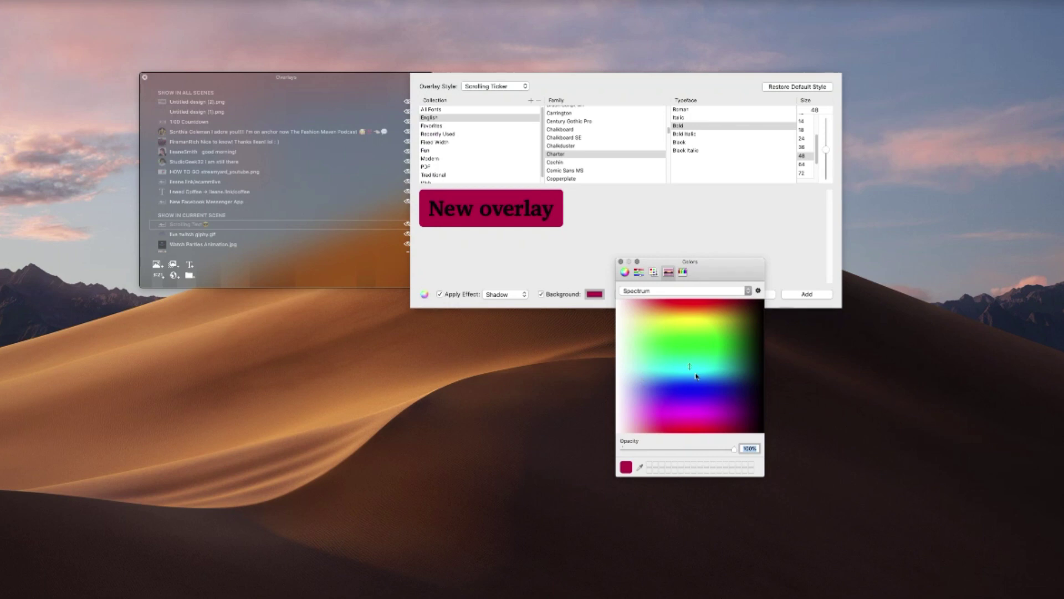
left_click(683, 273)
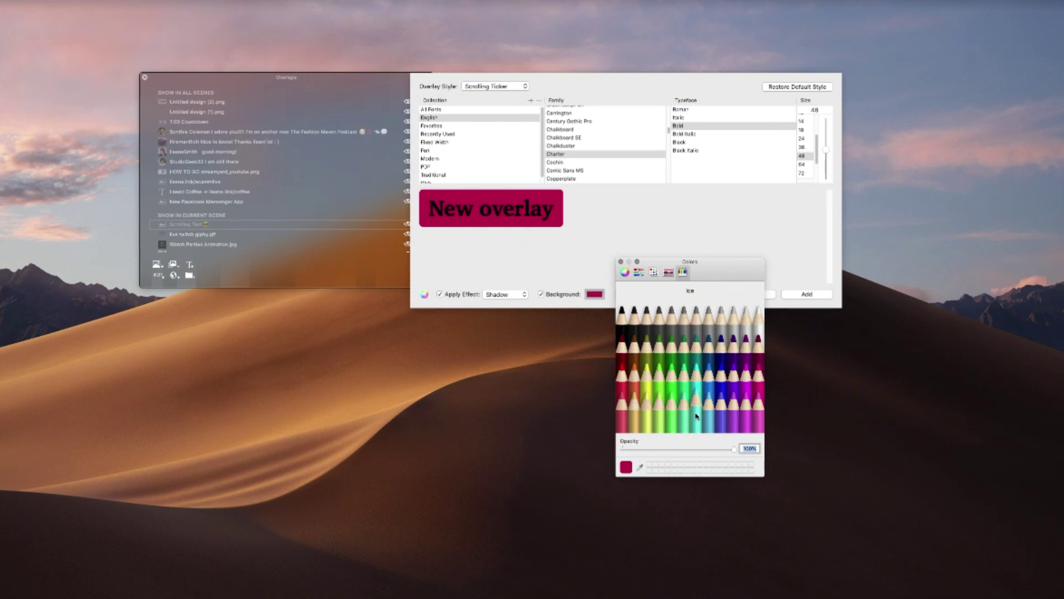
left_click(720, 417)
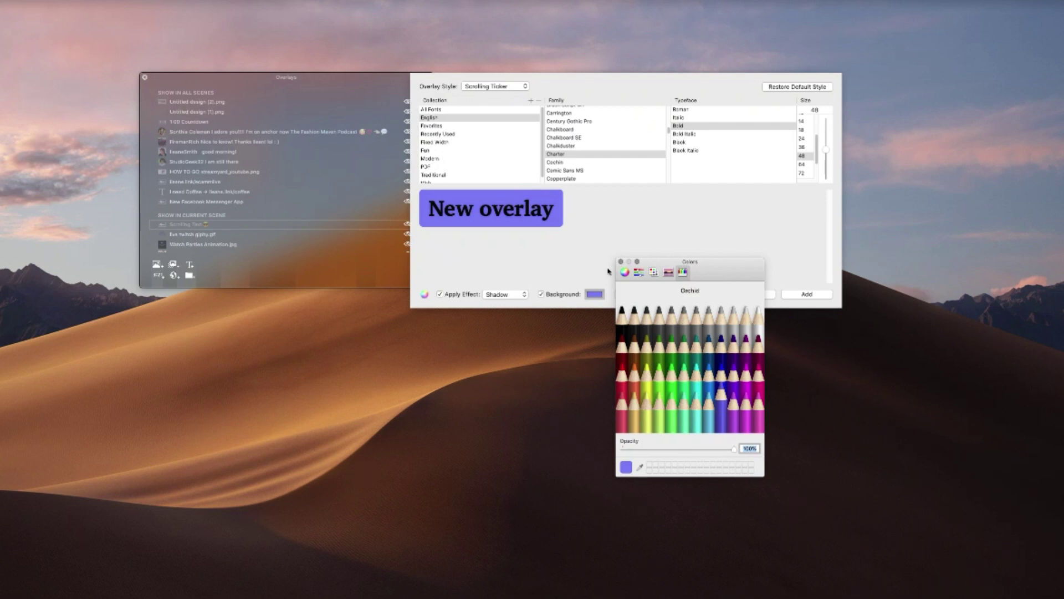
left_click(590, 267)
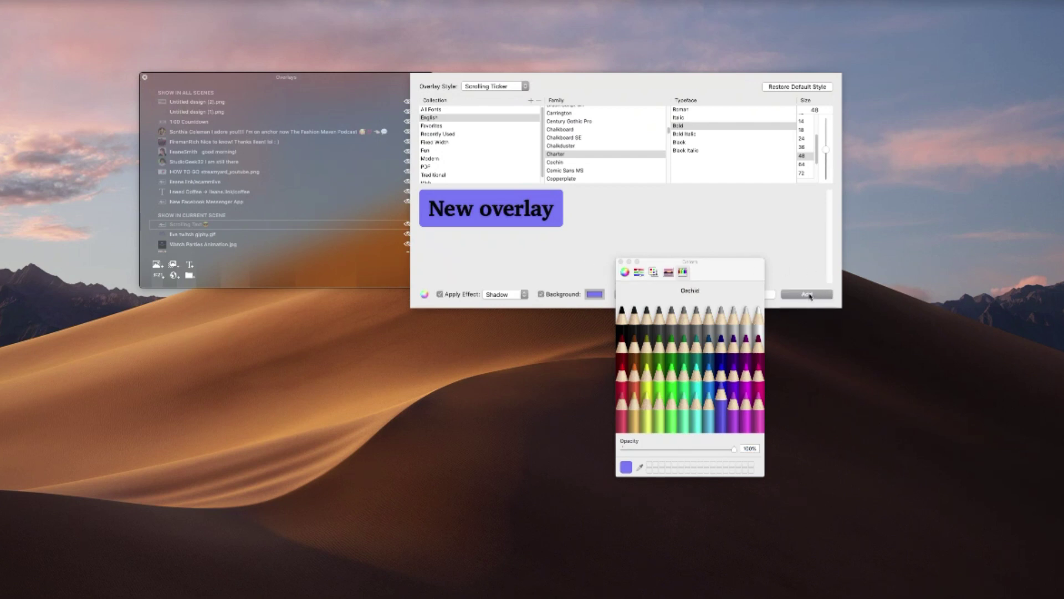
left_click(738, 271)
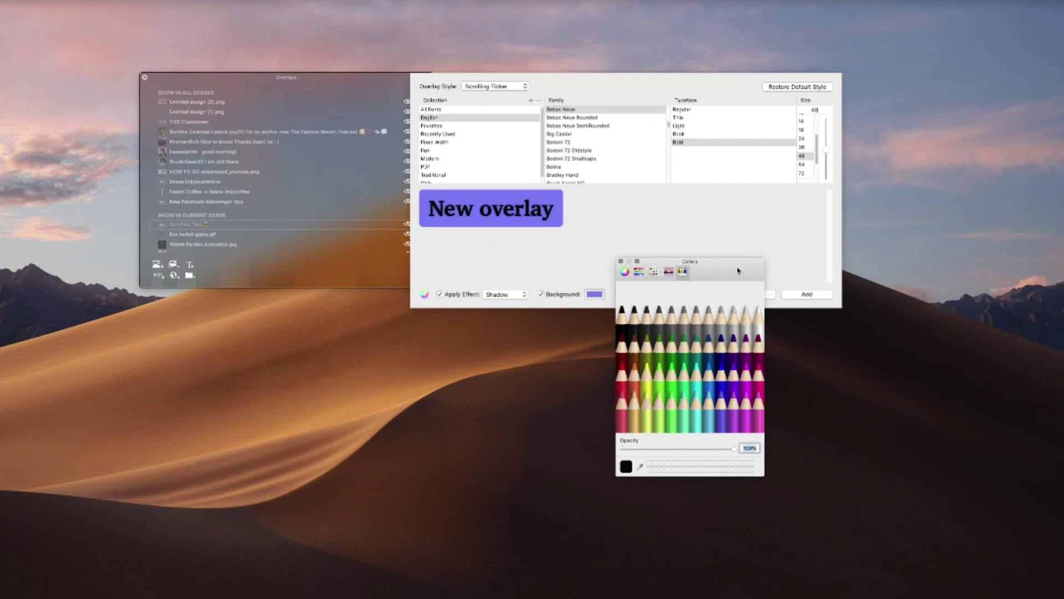
left_click(622, 261)
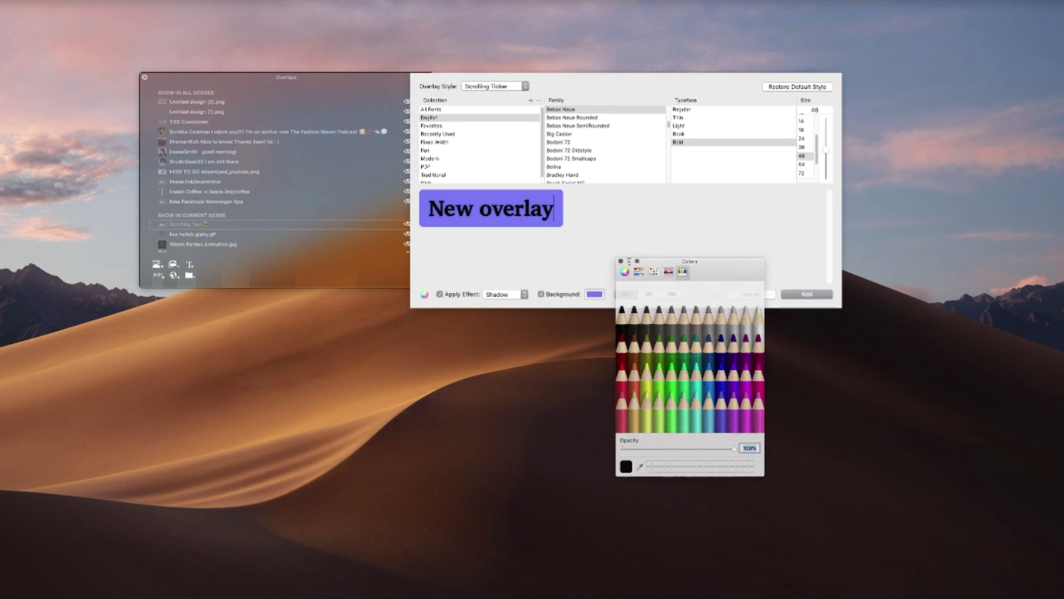
- Add the New overlay ticker, move it to the top, then place it at mid-height
left_click(808, 296)
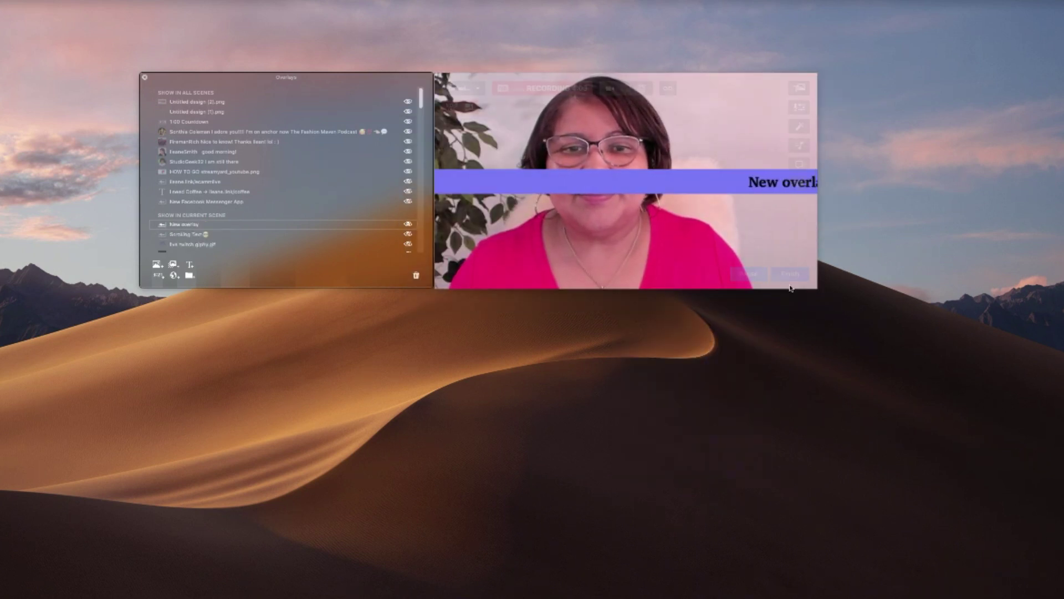
mouse_move(678, 178)
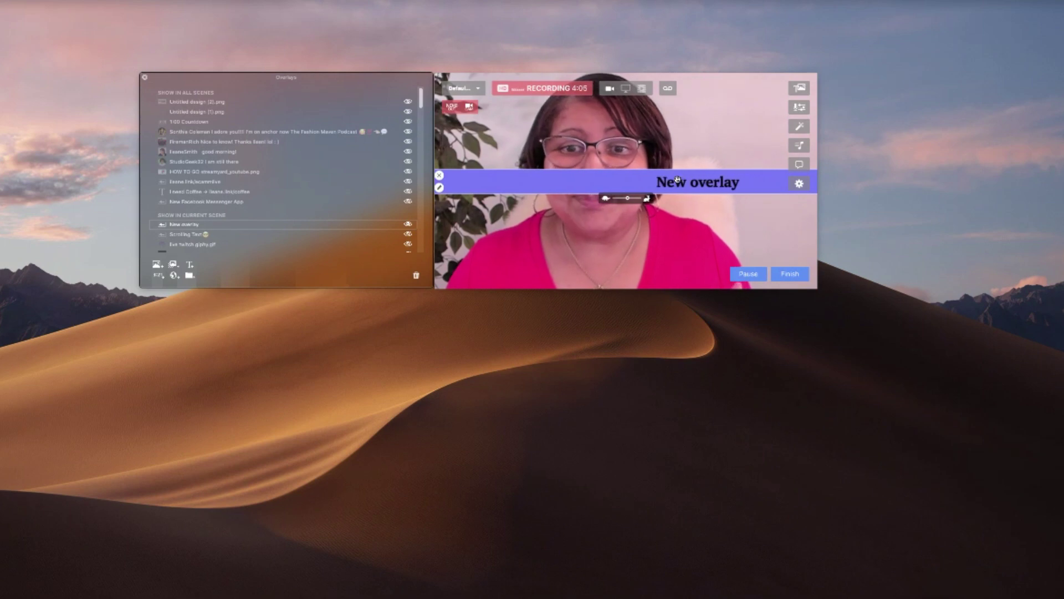
left_click_drag(680, 182, 717, 281)
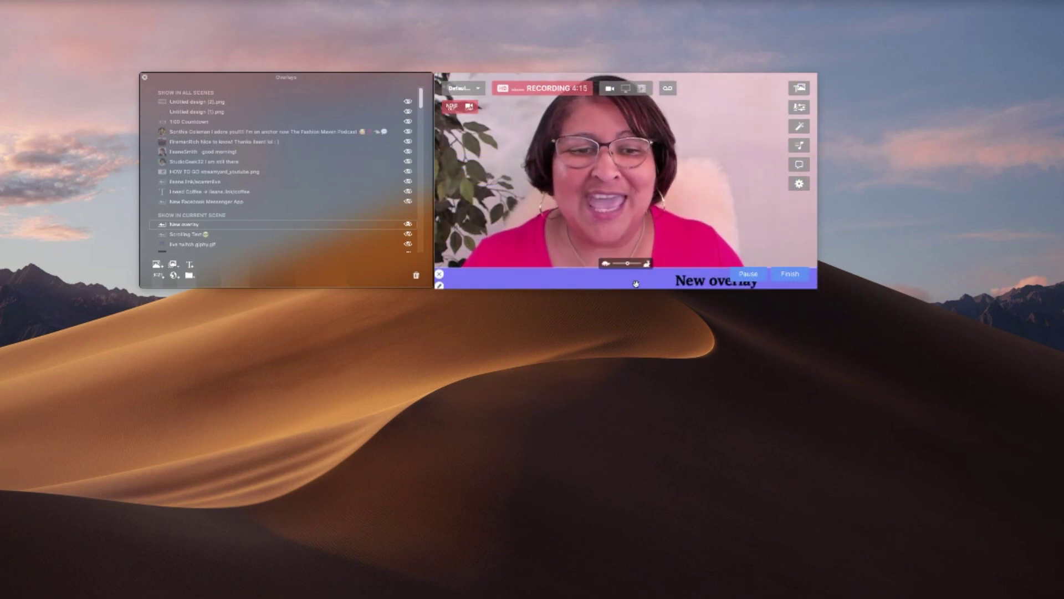
left_click_drag(636, 283, 639, 242)
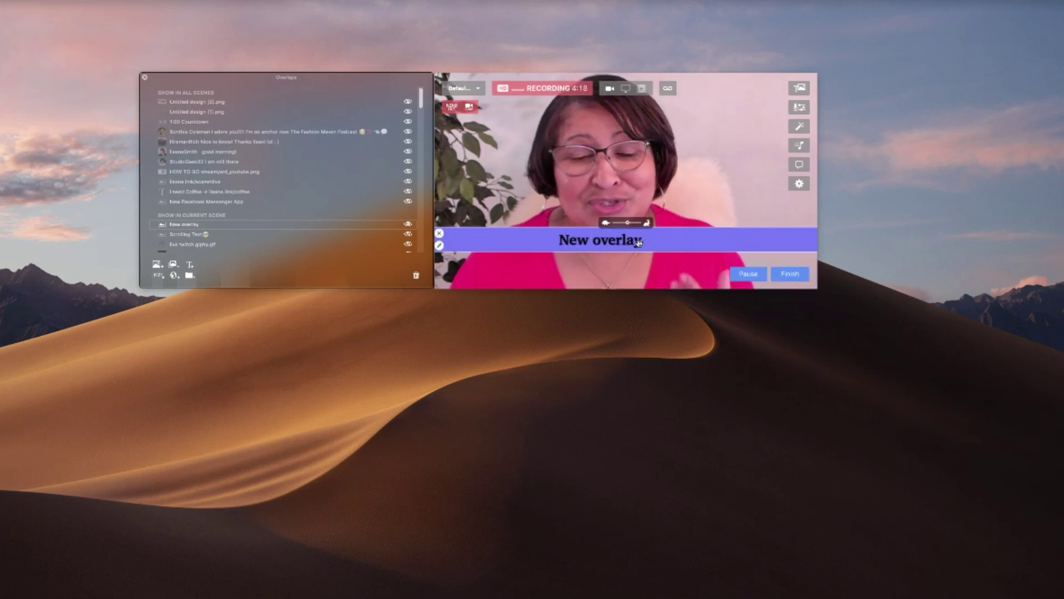
- Switch New overlay to Fixed Position style, save, and nudge the caption slightly lower
left_click(439, 246)
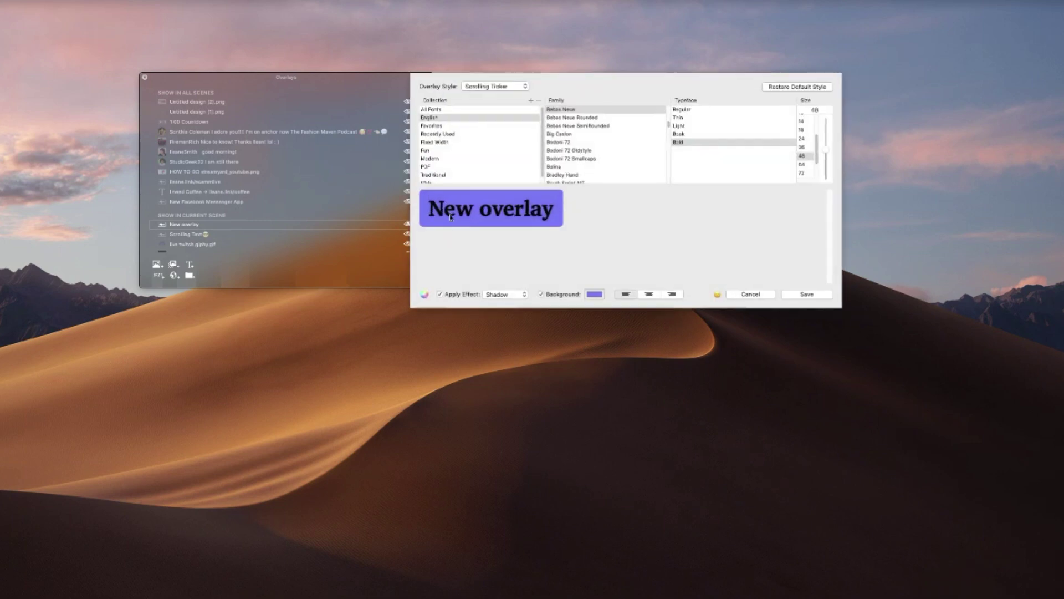
left_click(523, 88)
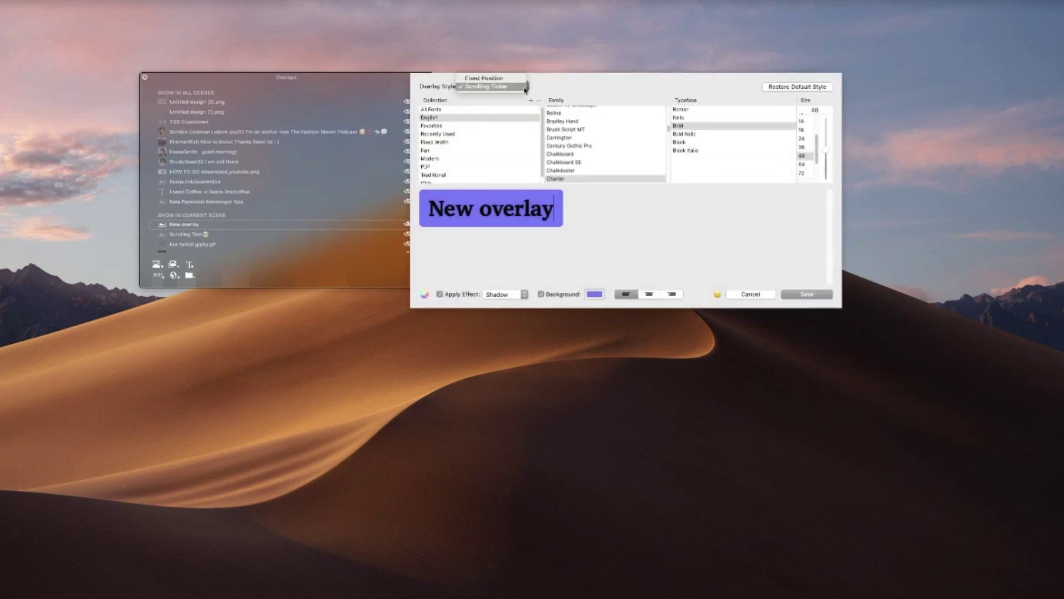
left_click(503, 78)
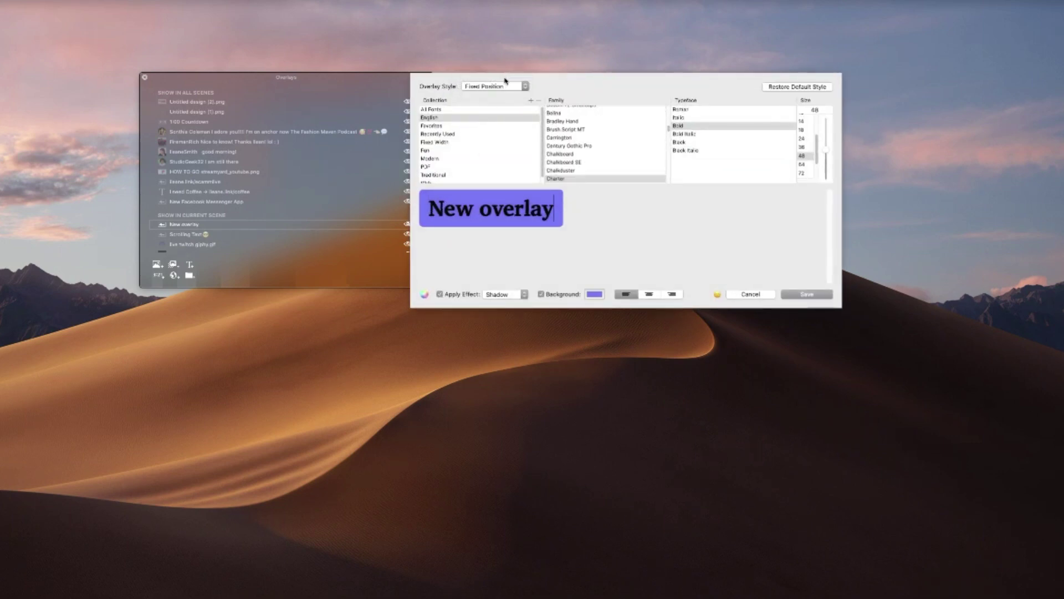
left_click(798, 294)
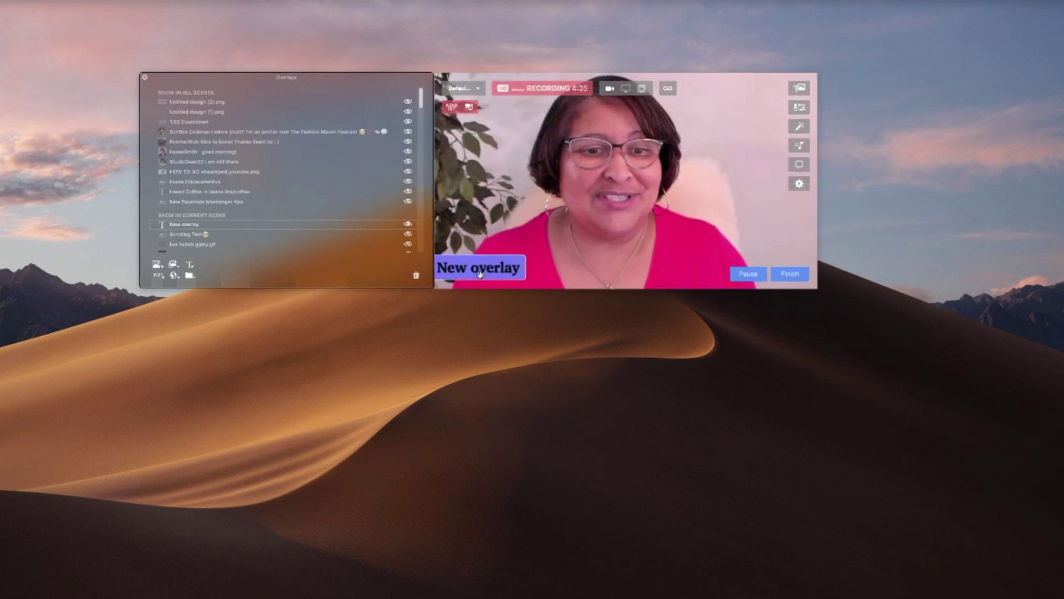
left_click_drag(480, 274, 482, 285)
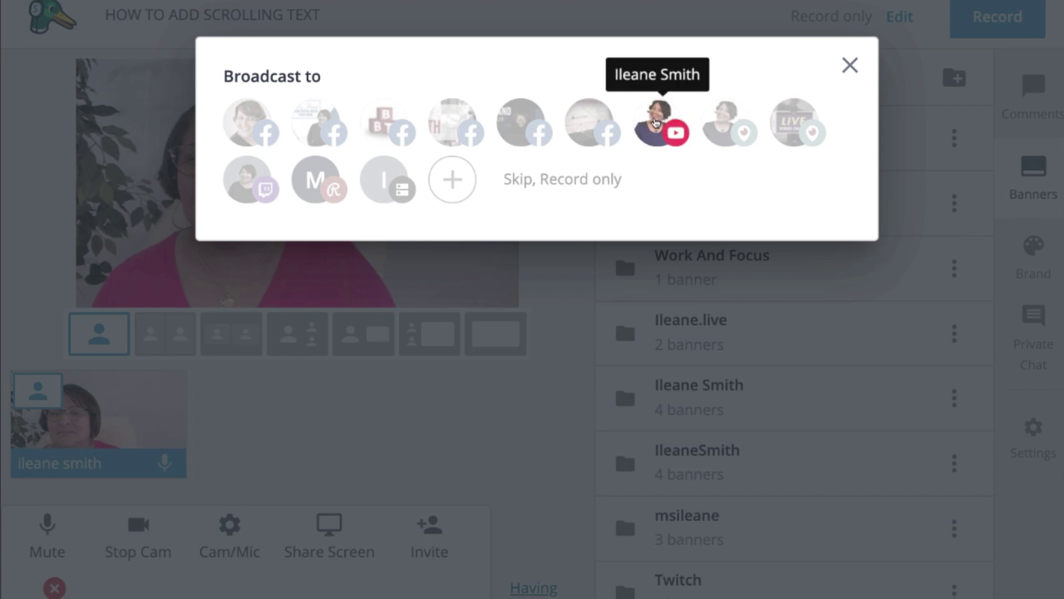
- Select and then deselect the YouTube, Periscope and Twitch destinations, then choose Record only
left_click(656, 123)
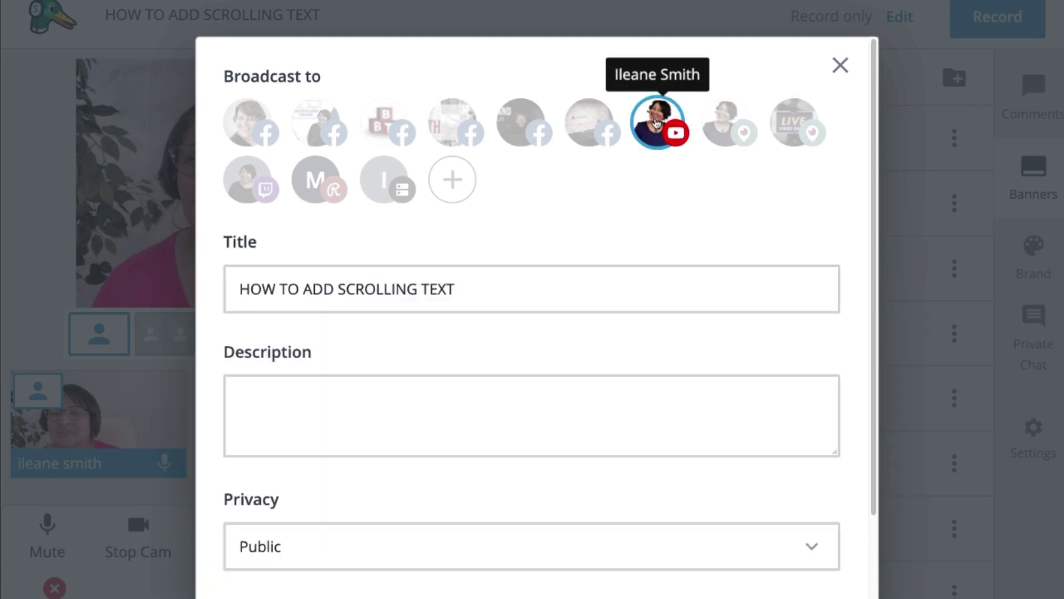
left_click(728, 122)
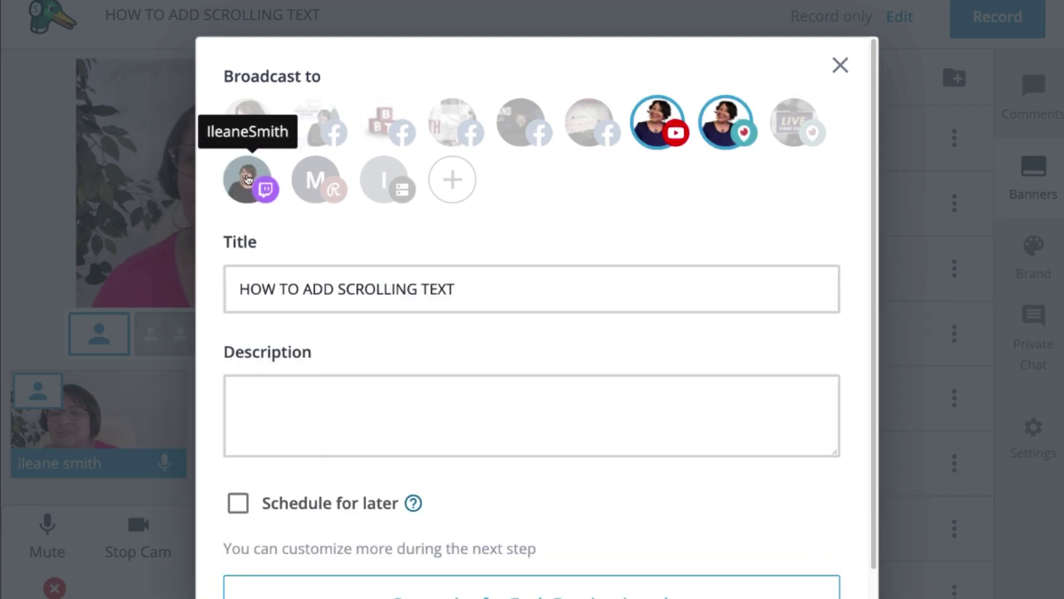
left_click(251, 178)
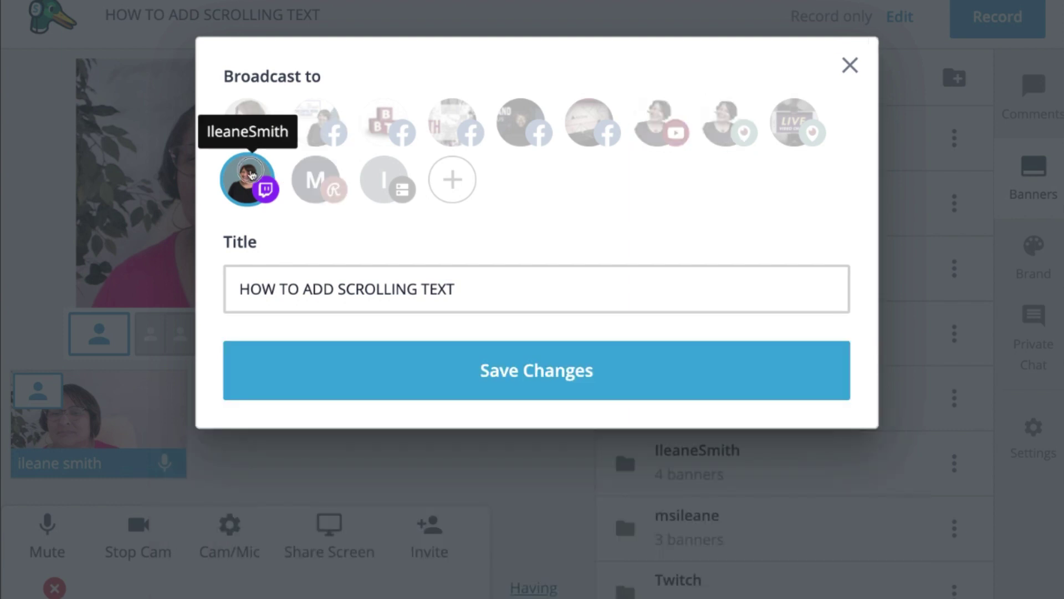
left_click(251, 179)
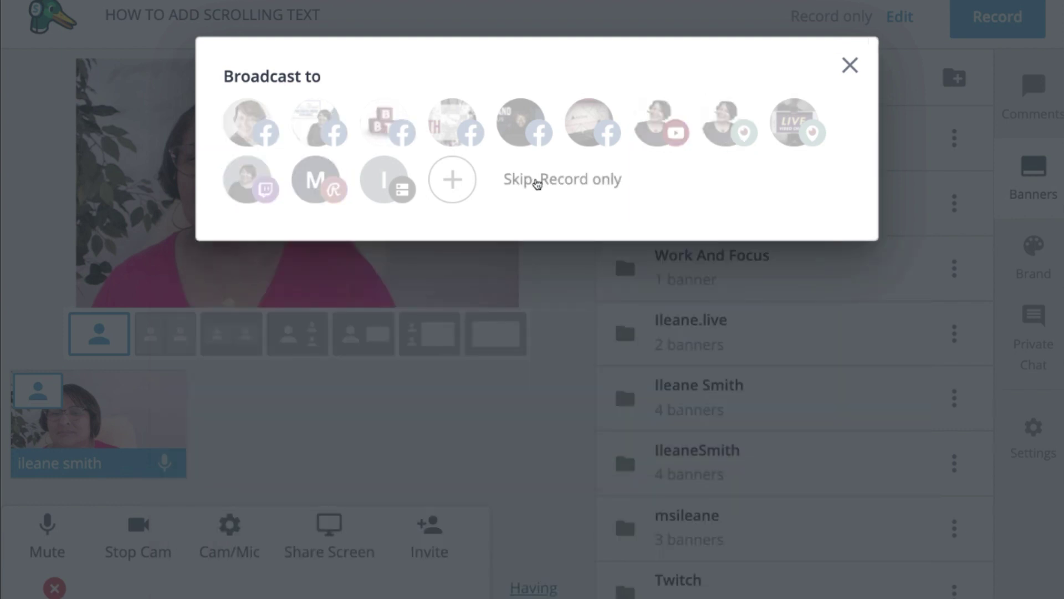
left_click(540, 180)
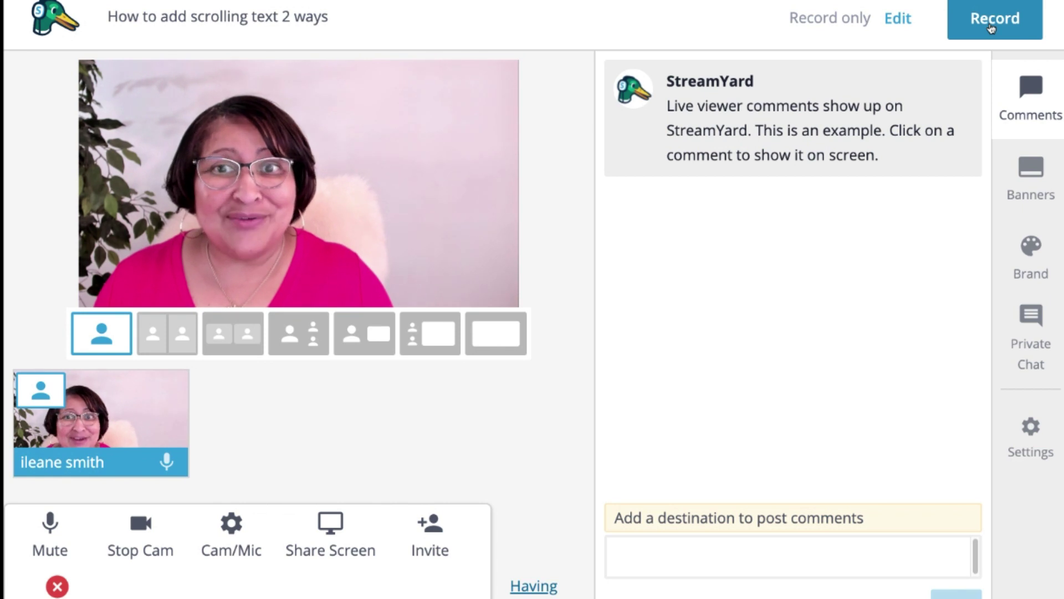
- Edit the first banner so ileane.link/coffee reads ileane.link/steamyard, and save it
left_click(1032, 176)
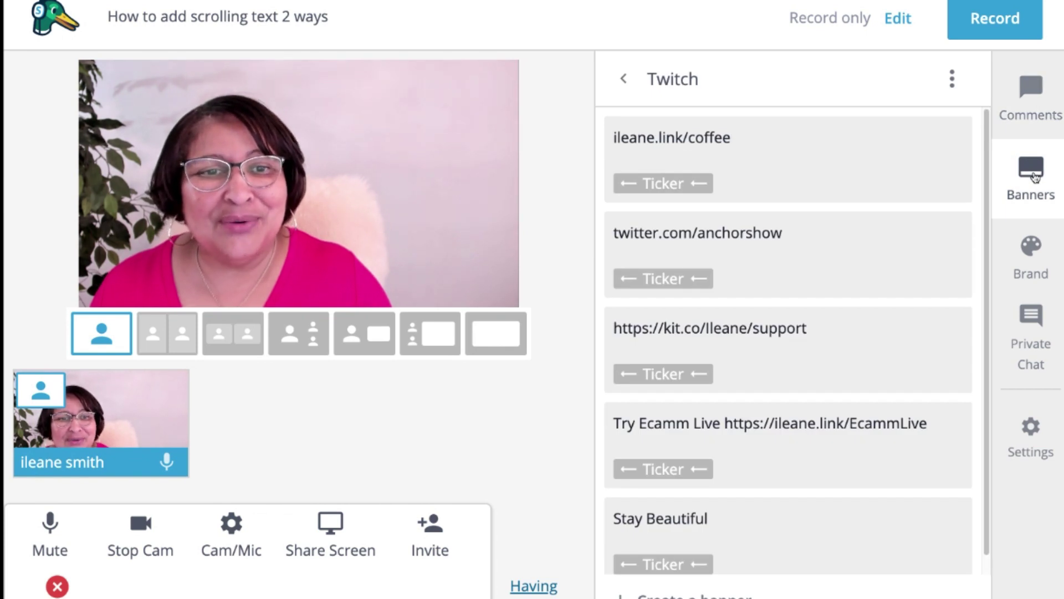
mouse_move(727, 170)
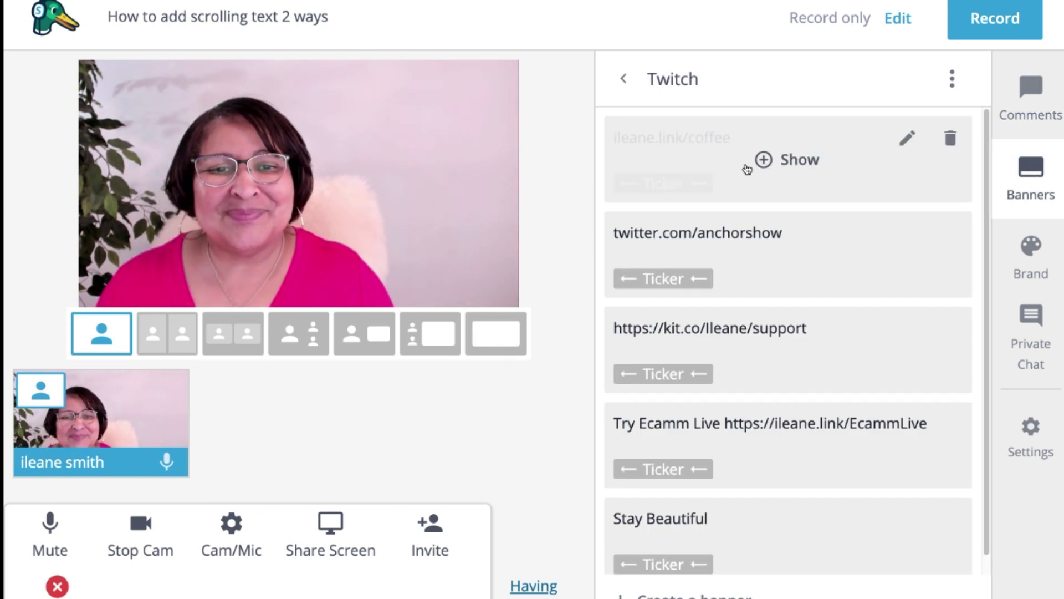
left_click(908, 138)
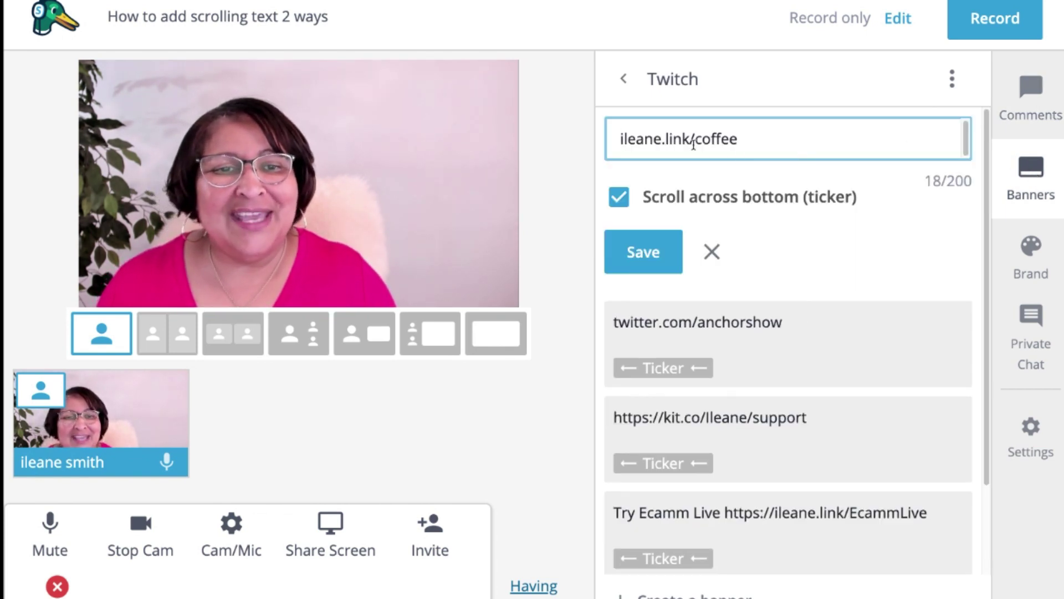
left_click_drag(695, 139, 788, 138)
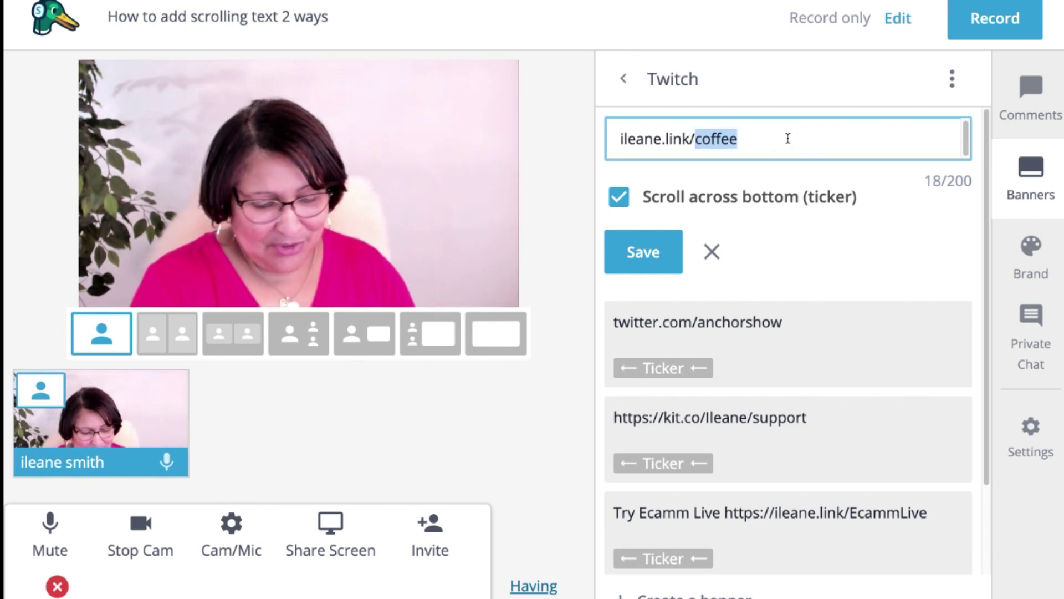
type("steamyea")
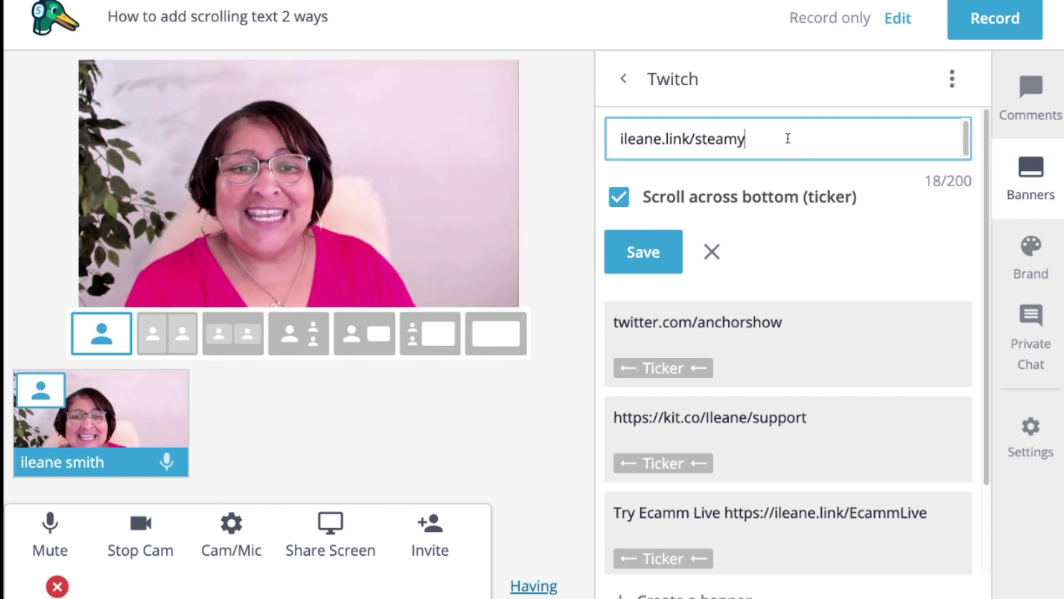
key("BackSpace")
key("BackSpace")
type("ard")
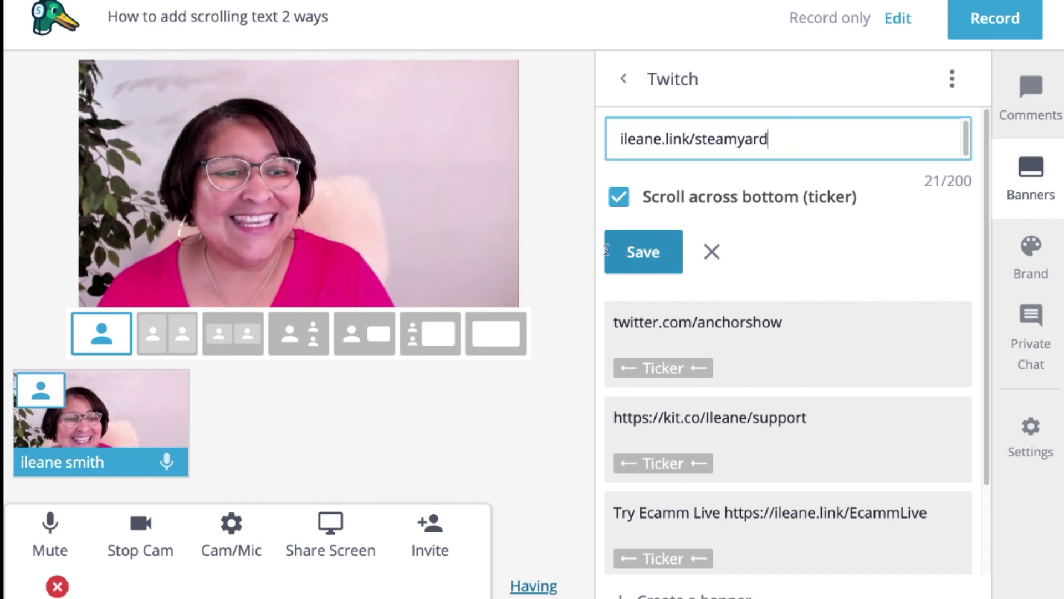
left_click(638, 252)
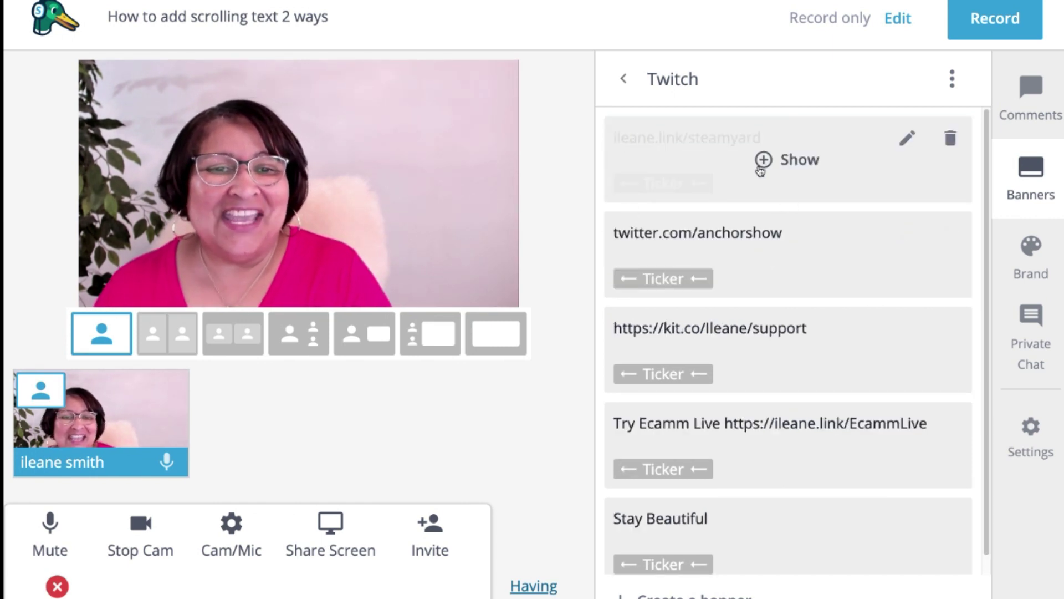
- Show the ileane.link/steamyard banner on the live camera view
left_click(765, 161)
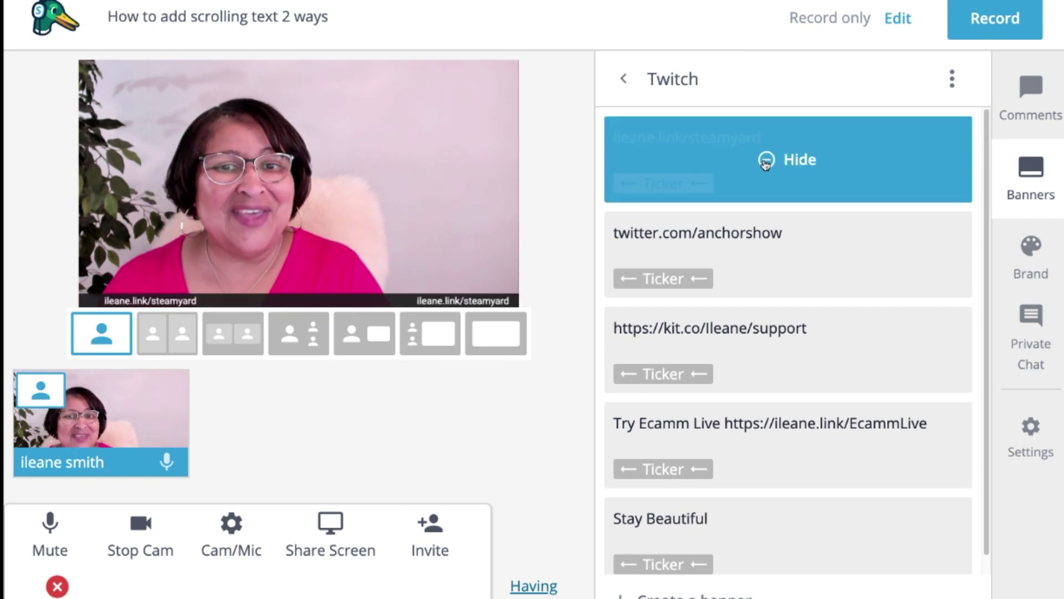